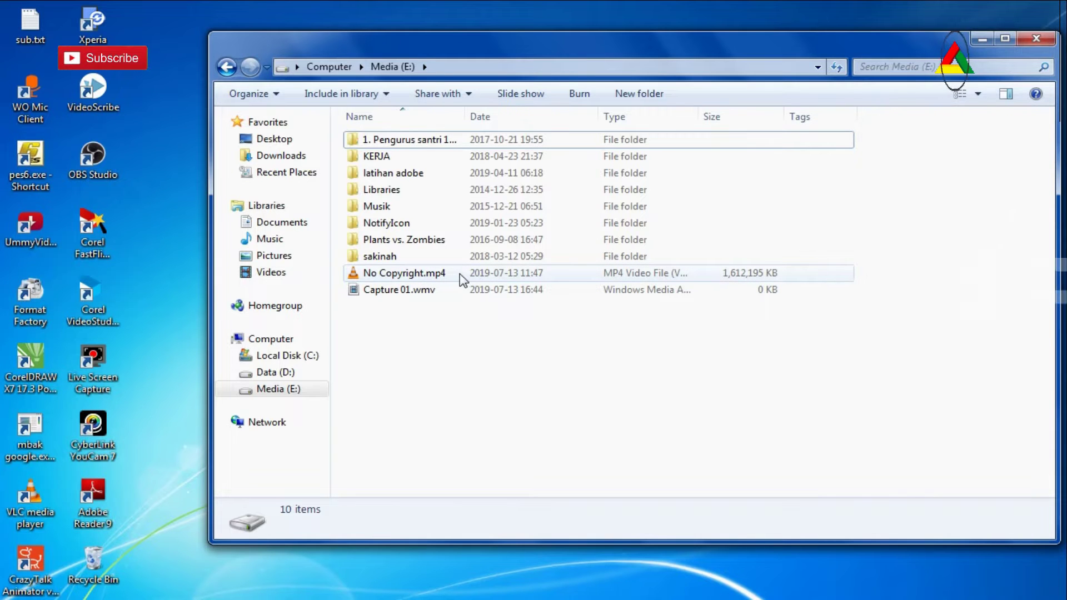
Select No Copyright.mp4 on the Media (E:) drive to inspect its file details, and shift the folder window away from the desktop shortcuts
{"action": "left_click", "coordinate": [473, 273]}
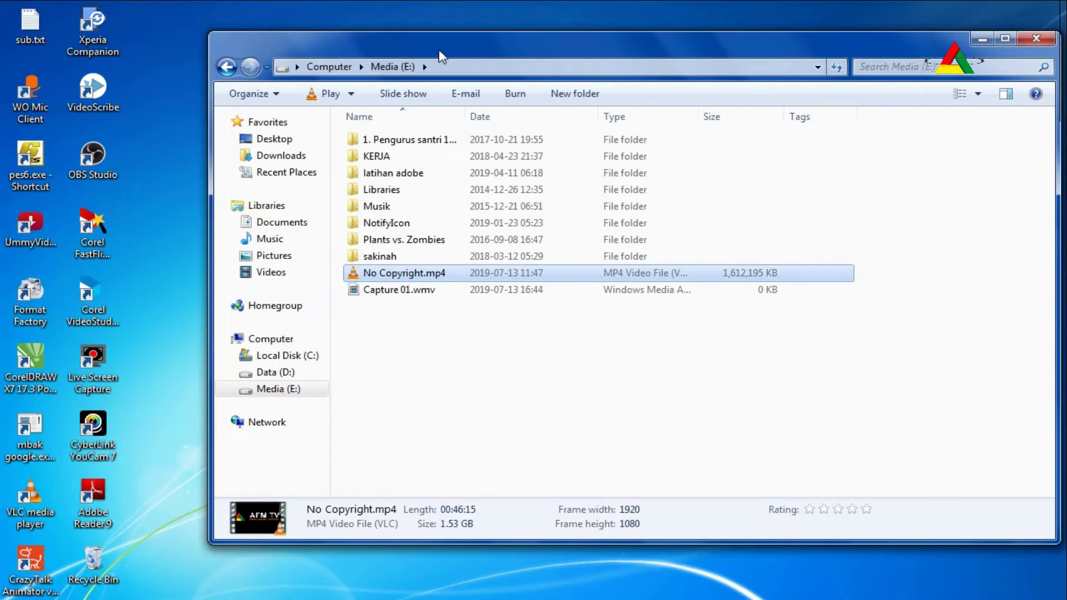
{"action": "left_click_drag", "start_coordinate": [434, 47], "coordinate": [525, 22]}
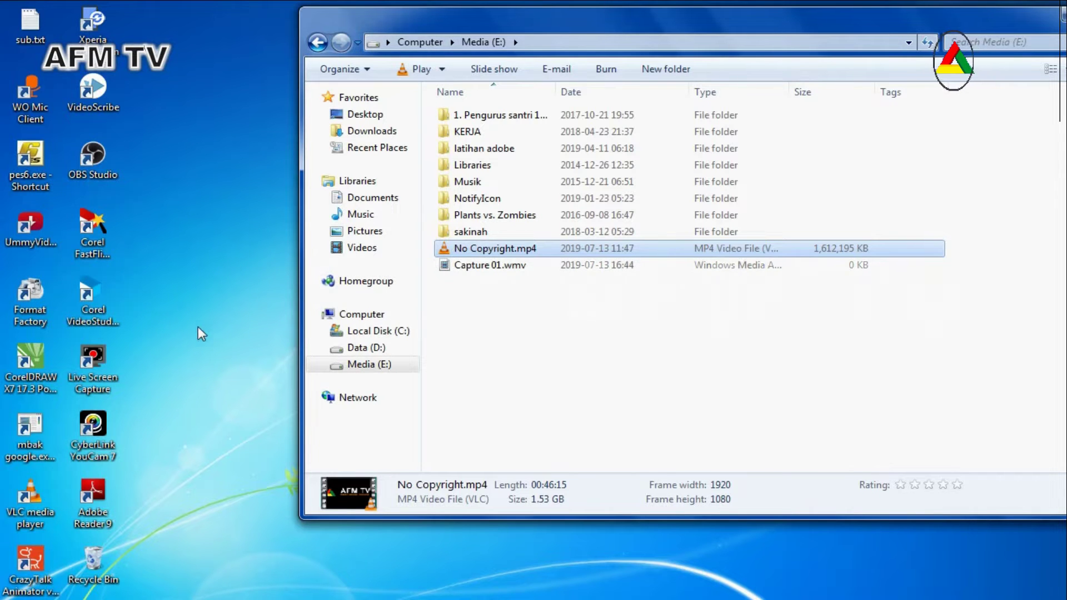
{"action": "left_click", "coordinate": [201, 334]}
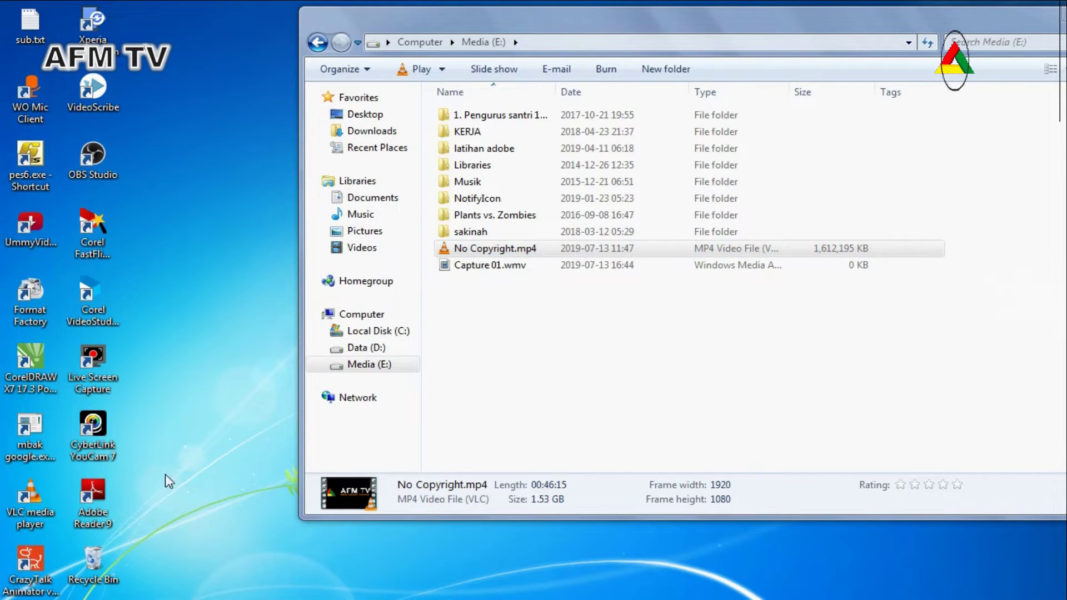
Switch to Format Factory by launching it from the desktop, and arrange its window beside the Media (E:) folder window
{"action": "left_click", "coordinate": [30, 300]}
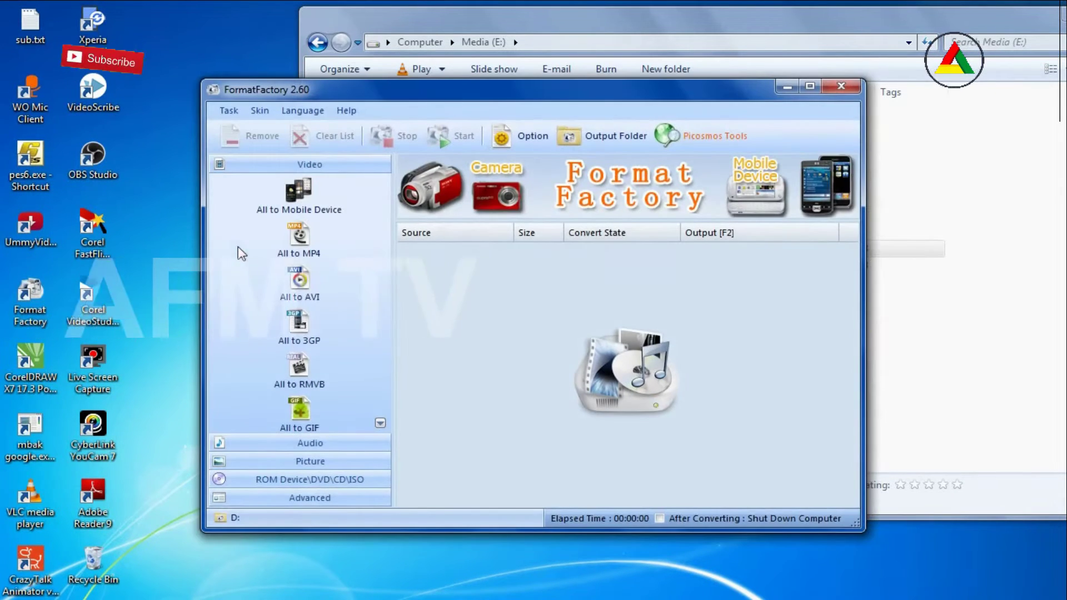
{"action": "left_click_drag", "start_coordinate": [495, 99], "coordinate": [331, 59]}
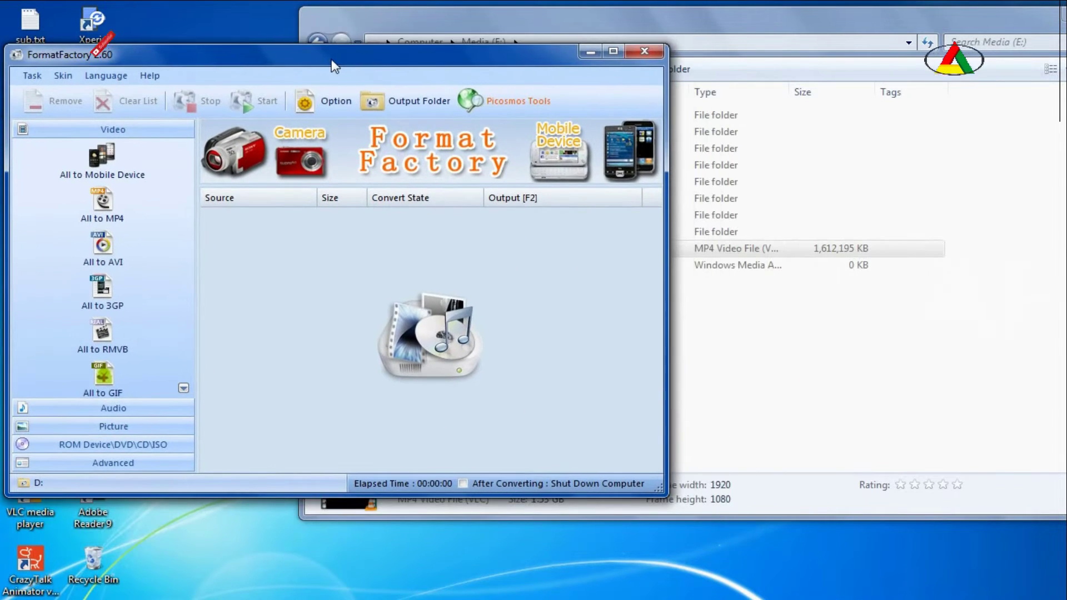
{"action": "left_click_drag", "start_coordinate": [458, 21], "coordinate": [568, 32]}
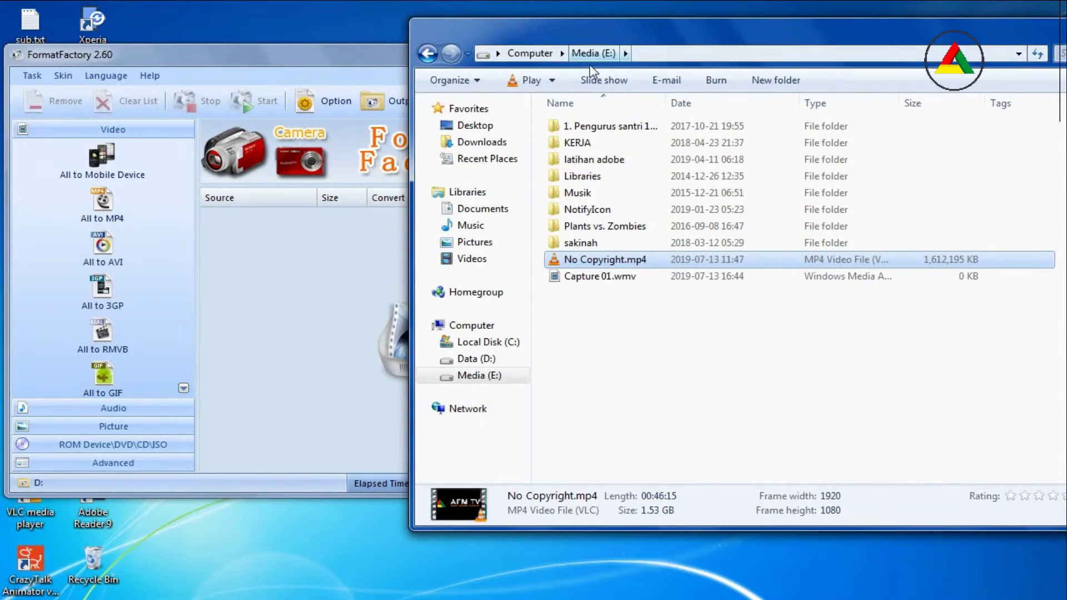
{"action": "left_click", "coordinate": [316, 59]}
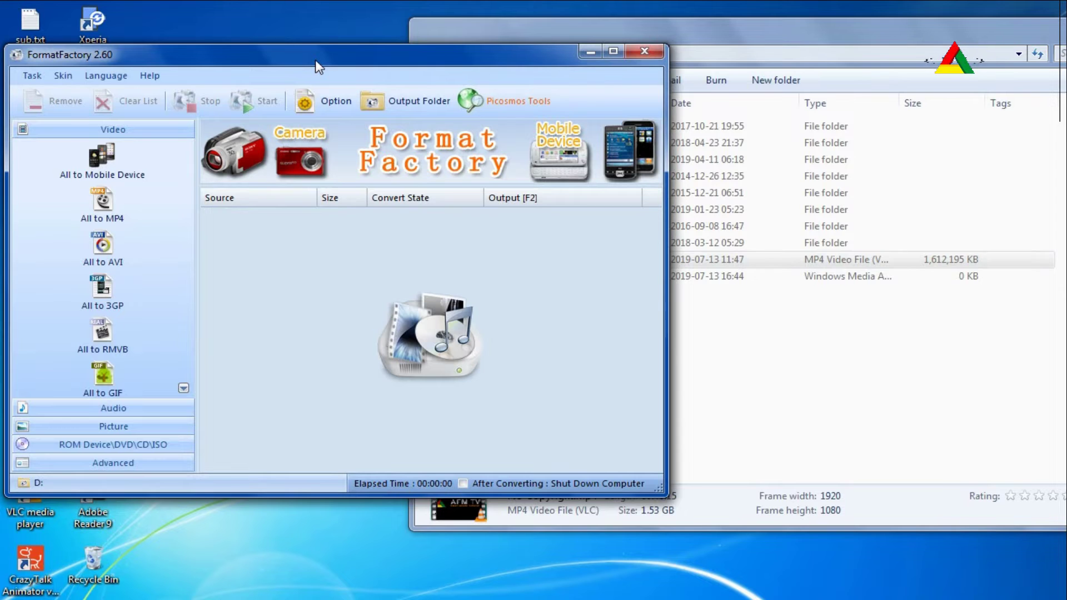
{"action": "left_click", "coordinate": [687, 30]}
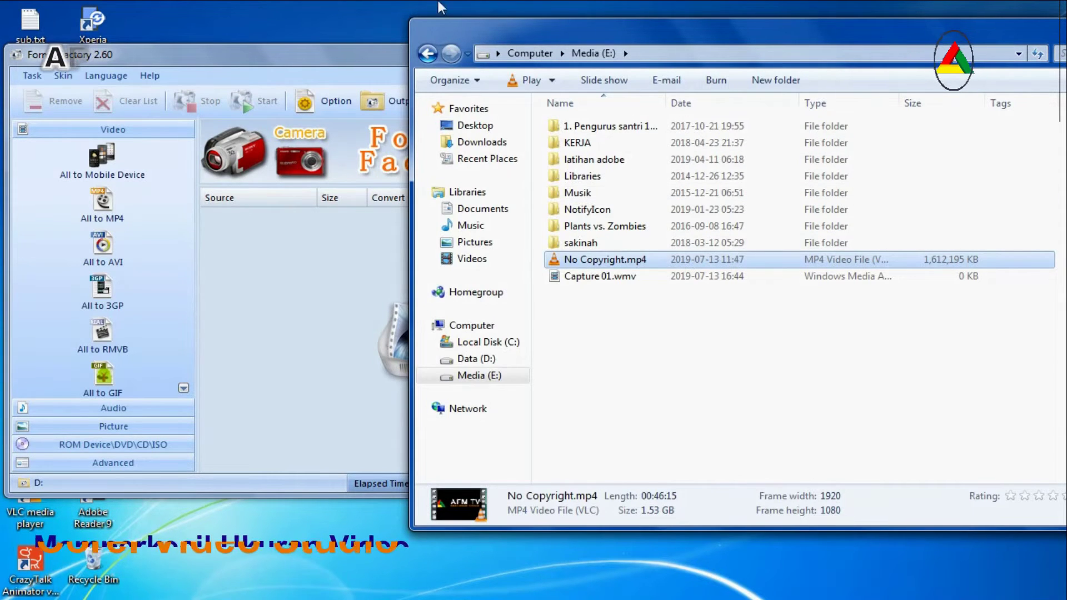
{"action": "left_click", "coordinate": [303, 64]}
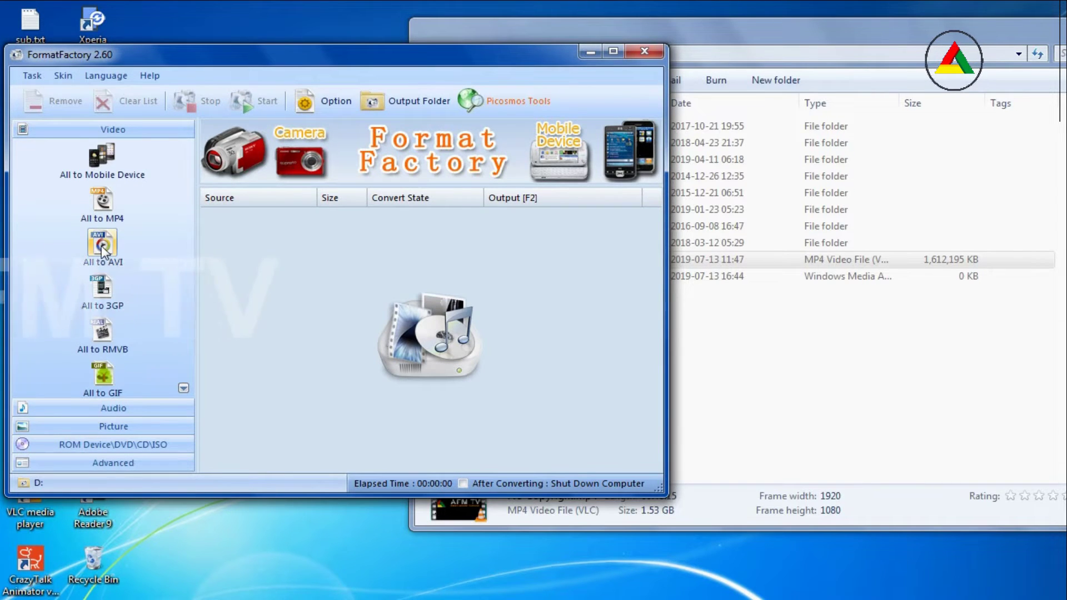
{"action": "left_click_drag", "start_coordinate": [68, 55], "coordinate": [74, 51]}
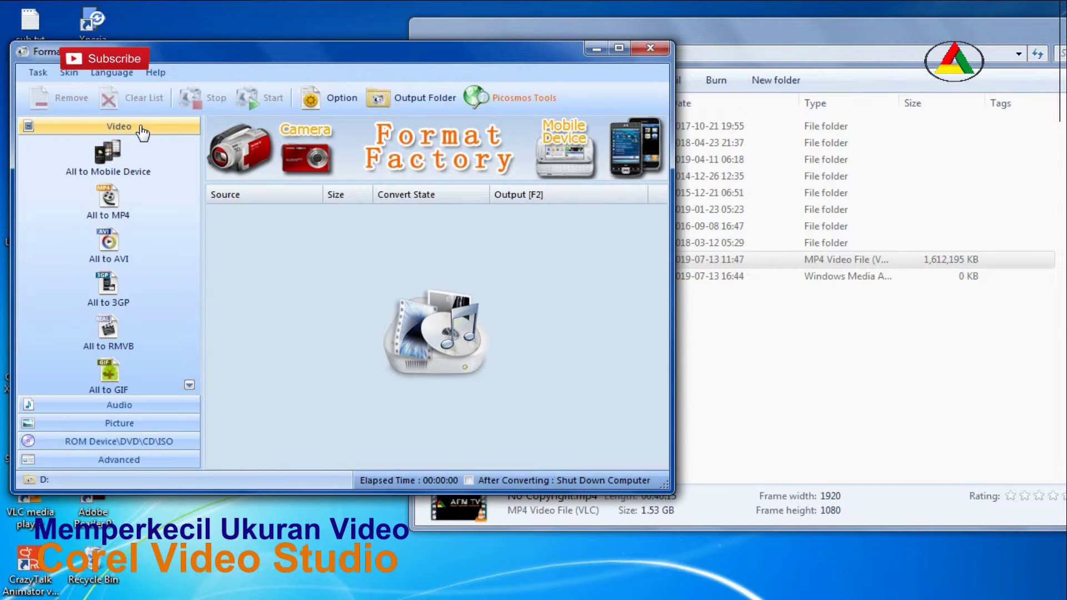
Start an All to AVI conversion and add No Copyright.mp4 from the Media (E:) drive as its source file
{"action": "left_click", "coordinate": [115, 246]}
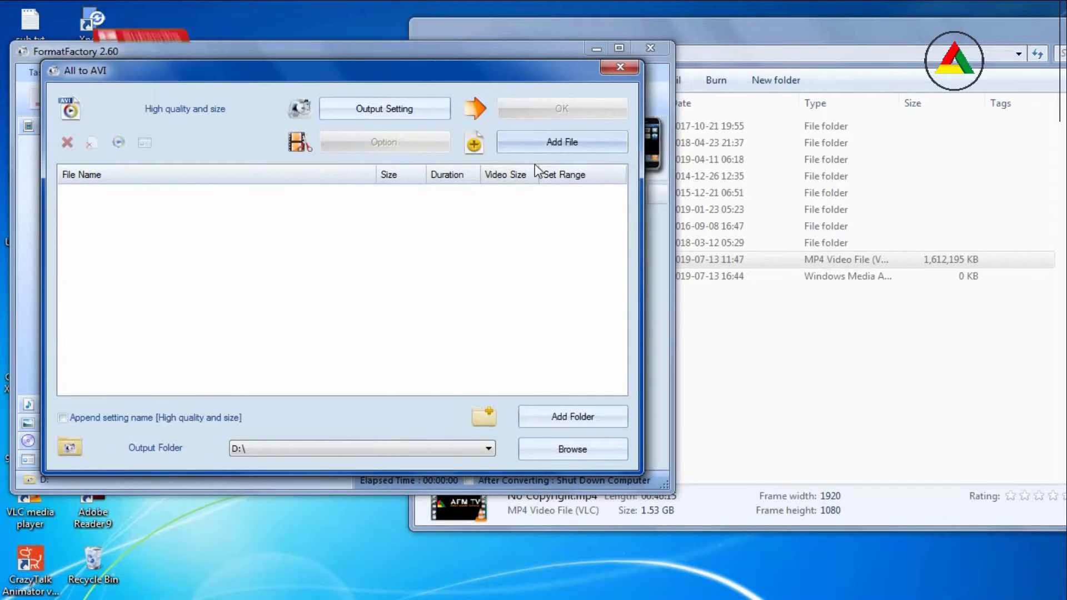
{"action": "left_click", "coordinate": [536, 145]}
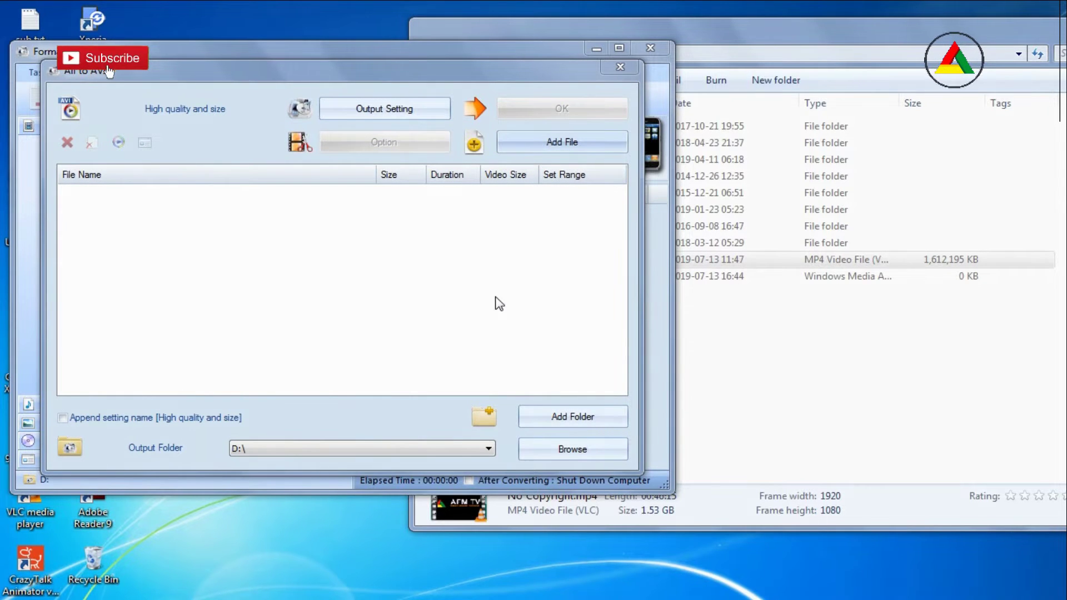
{"action": "left_click_drag", "start_coordinate": [298, 97], "coordinate": [306, 89]}
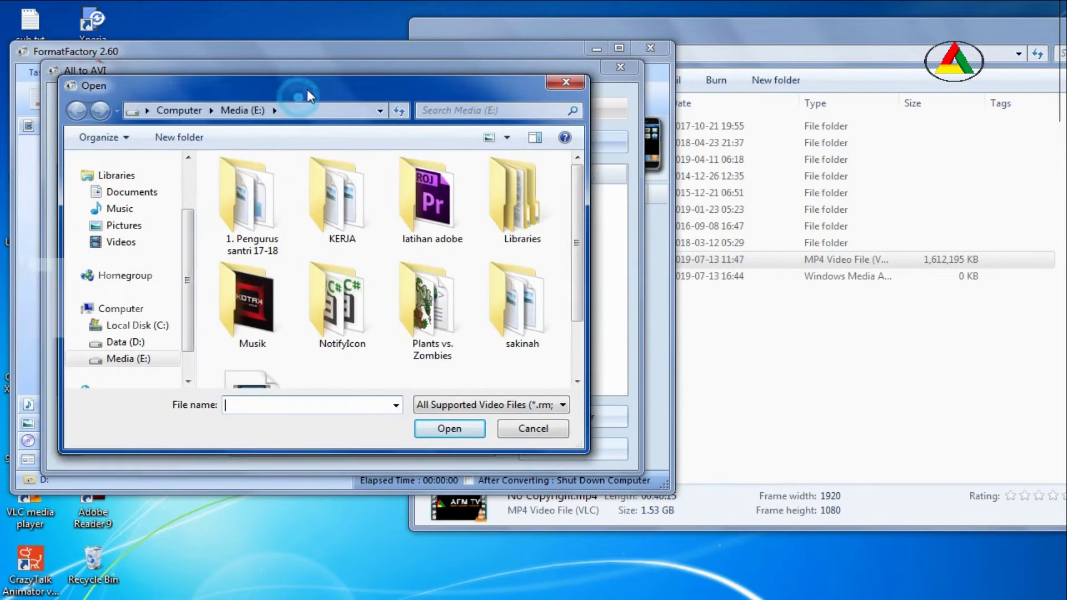
{"action": "left_click", "coordinate": [146, 359]}
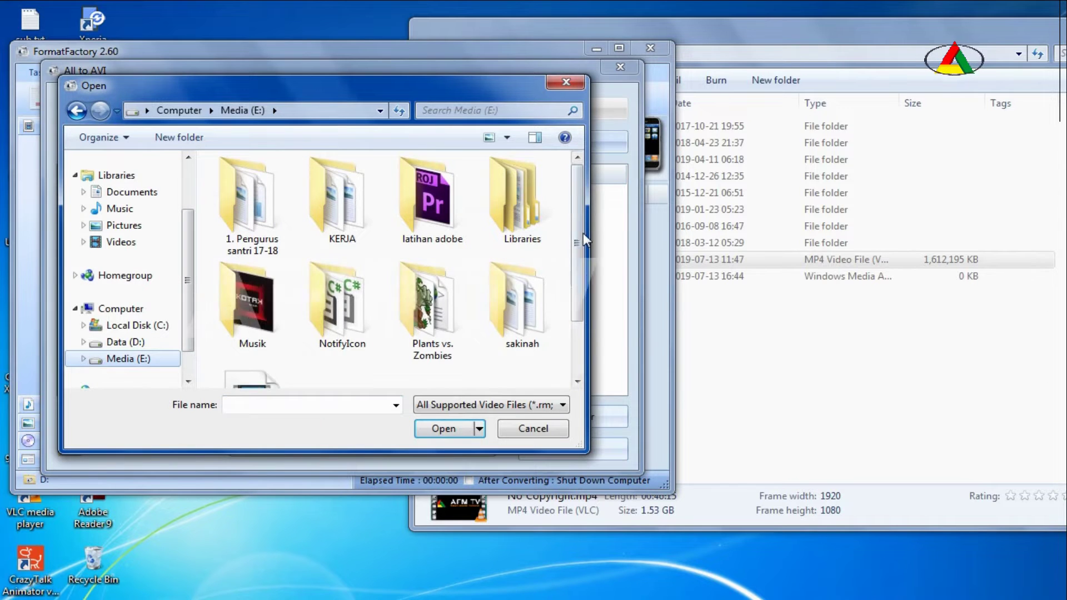
{"action": "scroll", "coordinate": [582, 232], "scroll_direction": "down", "scroll_amount": 3}
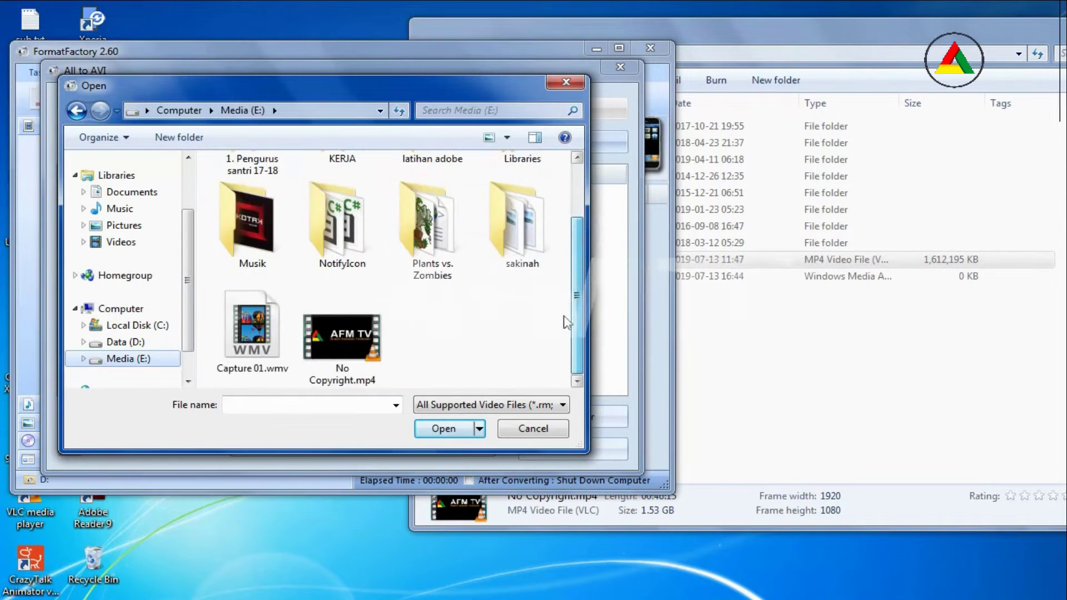
{"action": "left_click", "coordinate": [354, 344]}
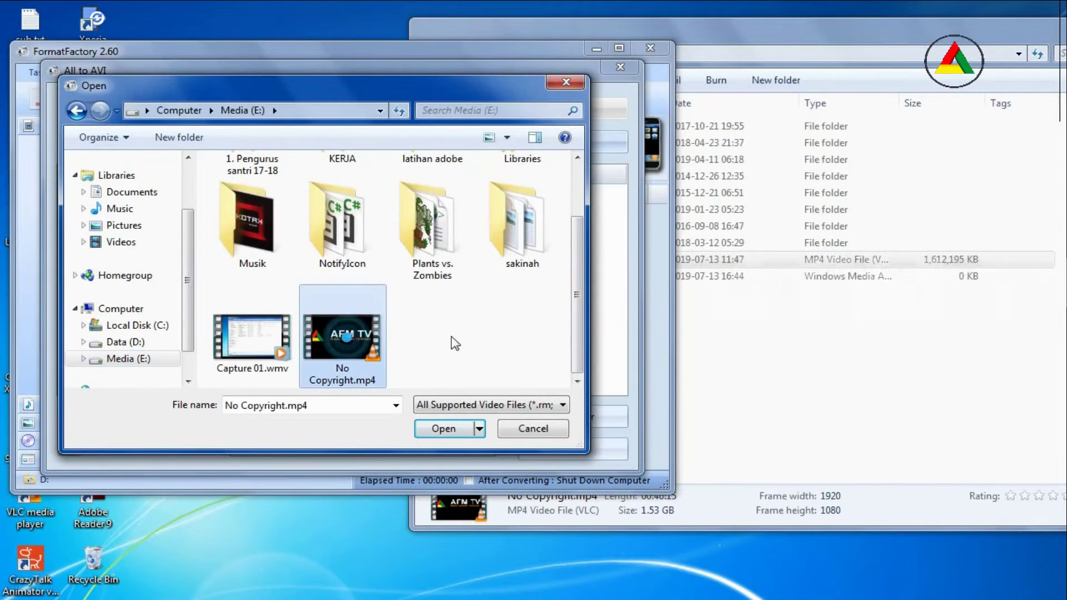
{"action": "left_click", "coordinate": [450, 431]}
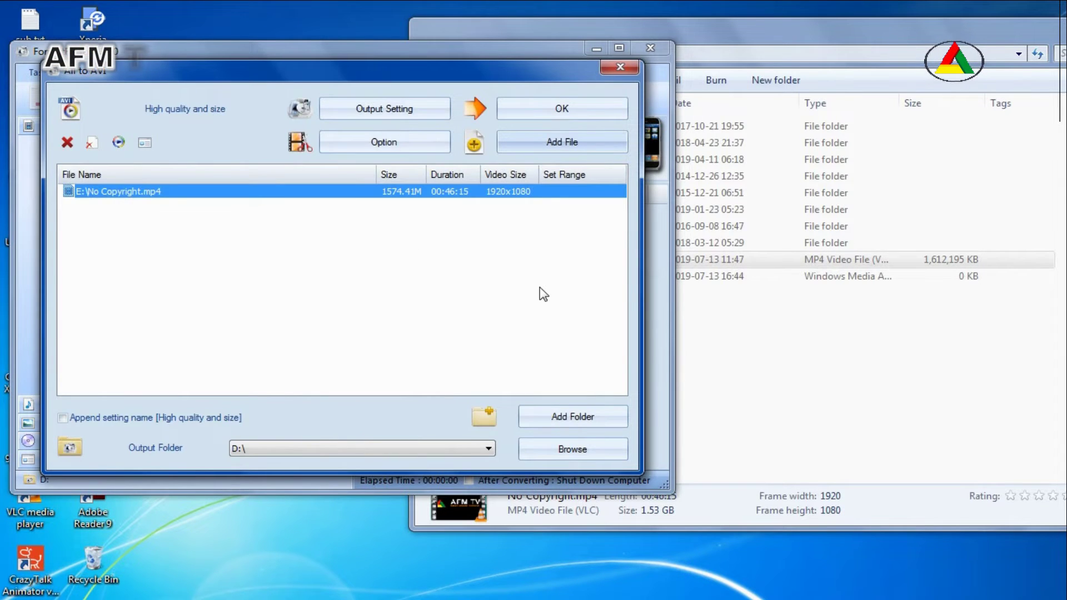
Set the output folder of the AVI conversion to the Media (E:) drive
{"action": "left_click", "coordinate": [471, 445]}
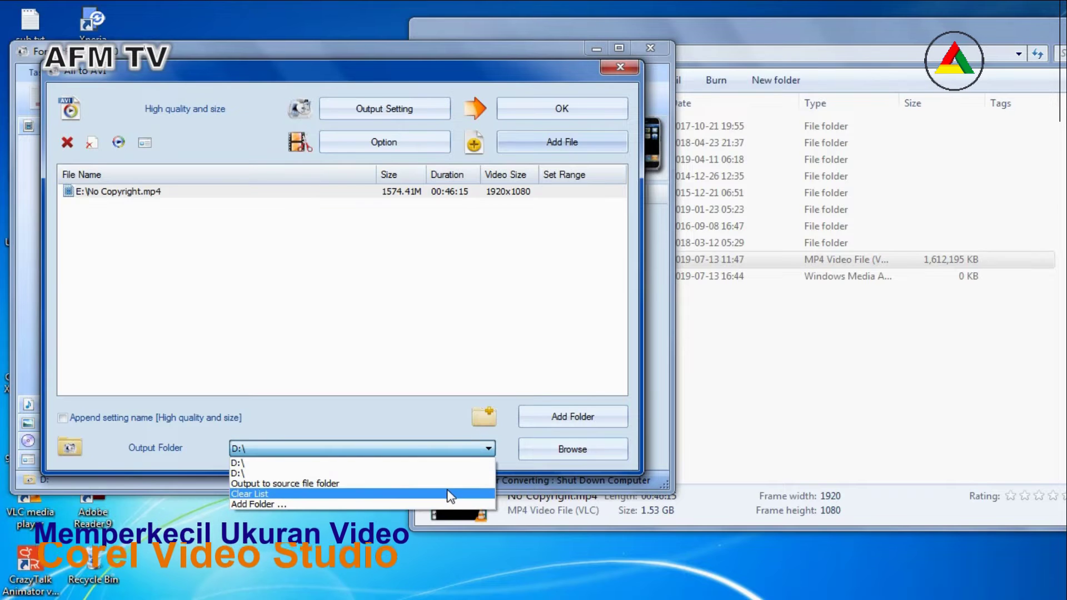
{"action": "left_click", "coordinate": [440, 449]}
{"action": "left_click", "coordinate": [549, 455]}
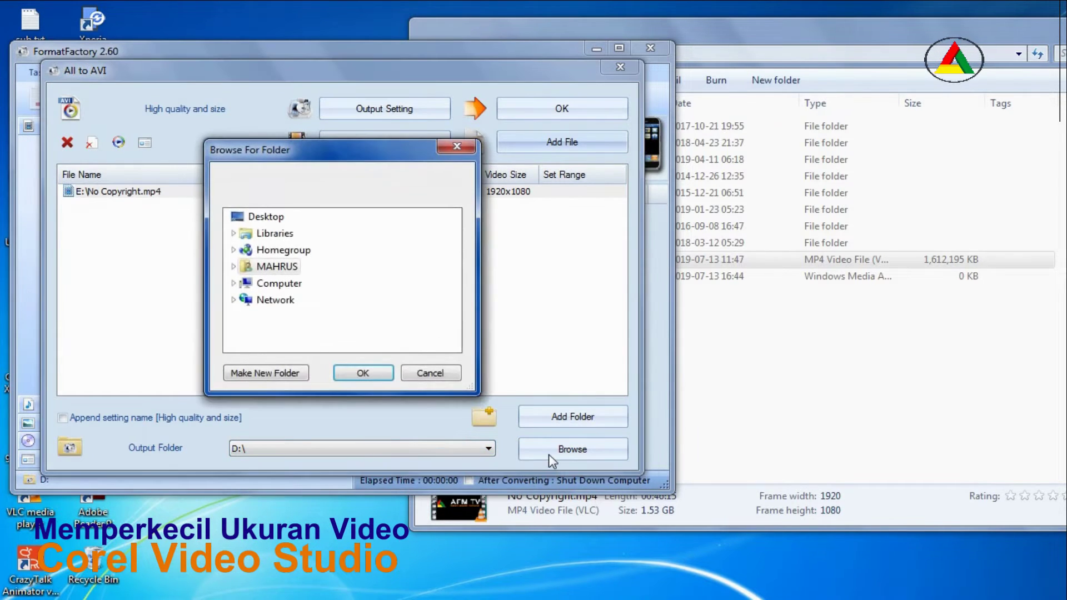
{"action": "left_click", "coordinate": [234, 284]}
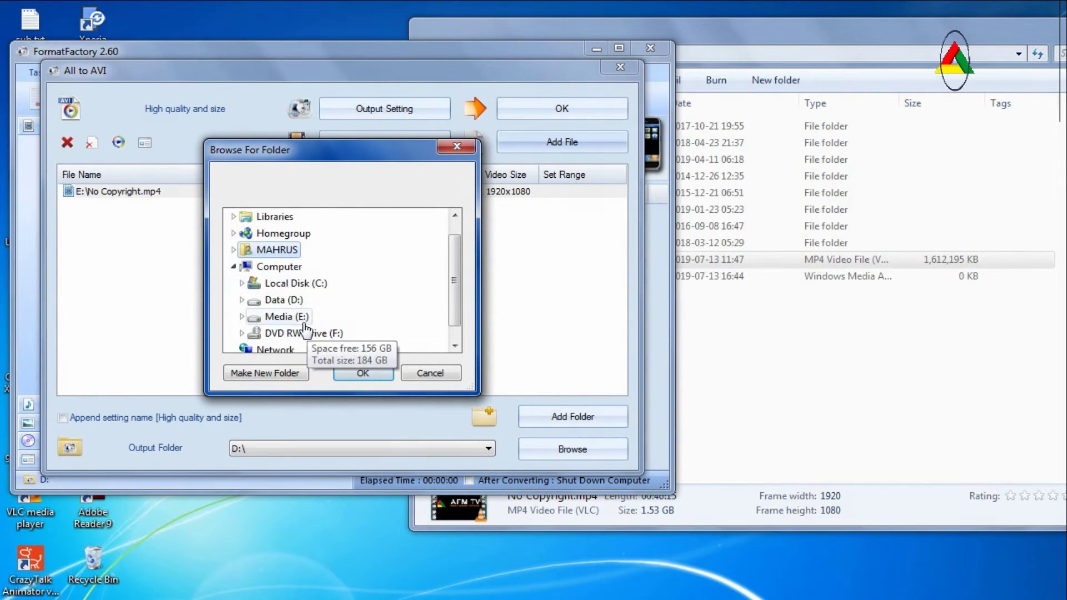
{"action": "left_click", "coordinate": [284, 317]}
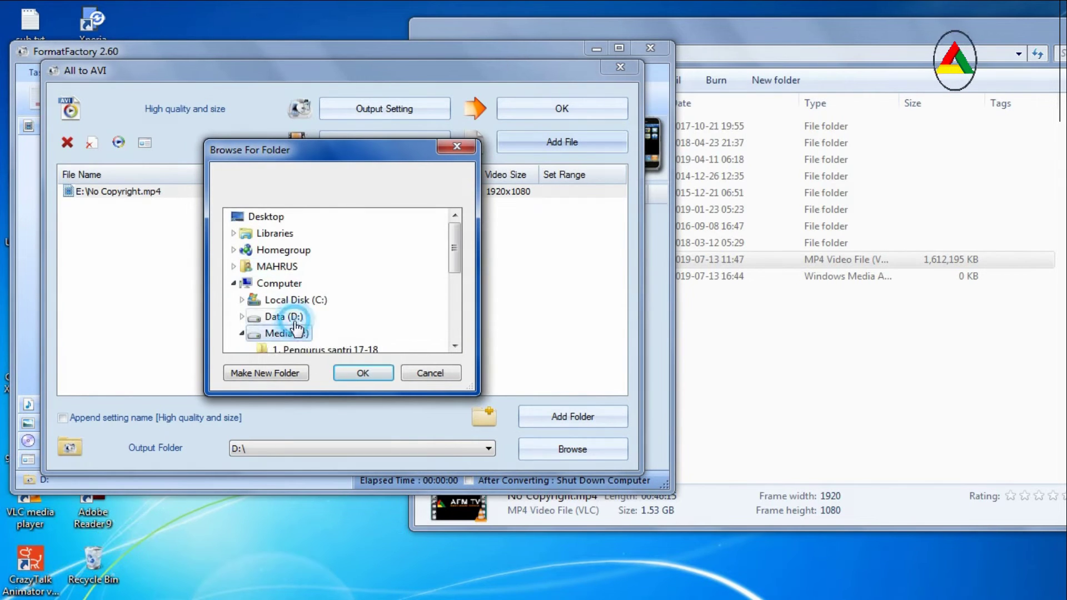
{"action": "left_click", "coordinate": [366, 374]}
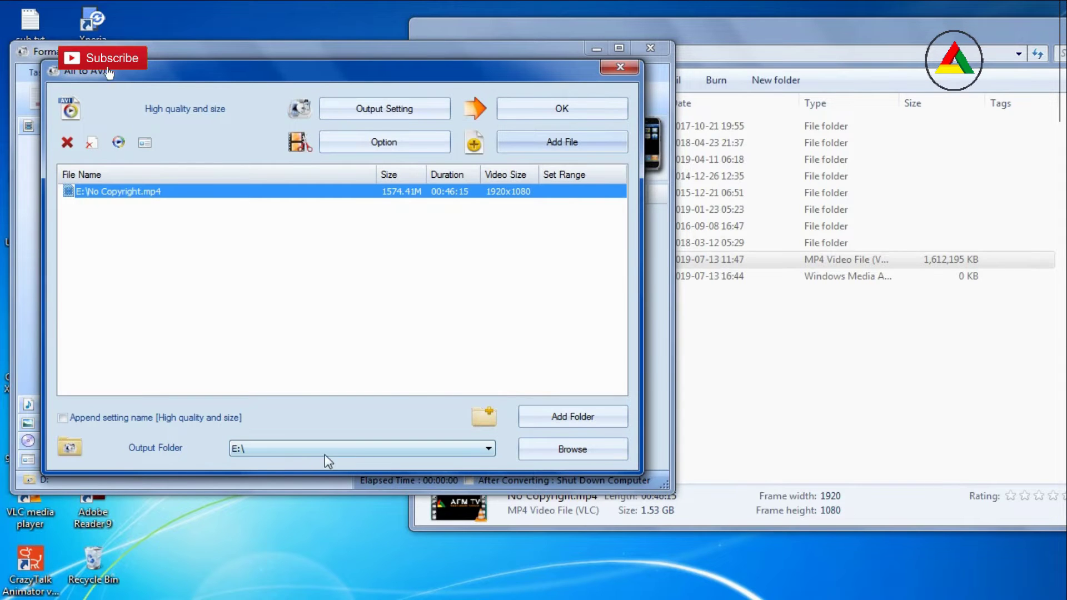
Confirm the All to AVI settings and start converting the queued No Copyright.mp4
{"action": "left_click", "coordinate": [563, 110]}
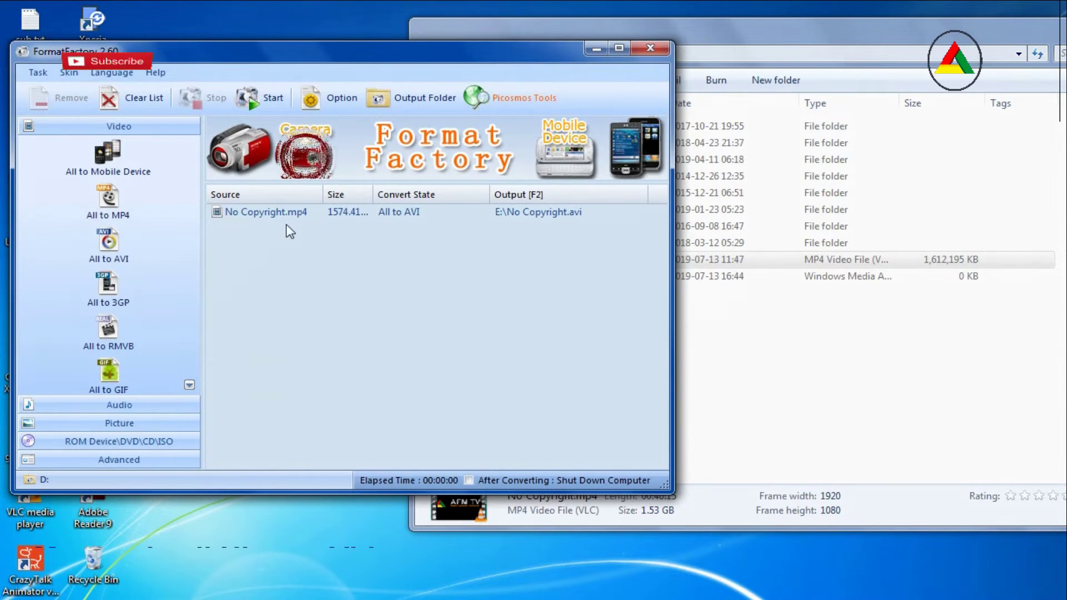
{"action": "left_click", "coordinate": [410, 215]}
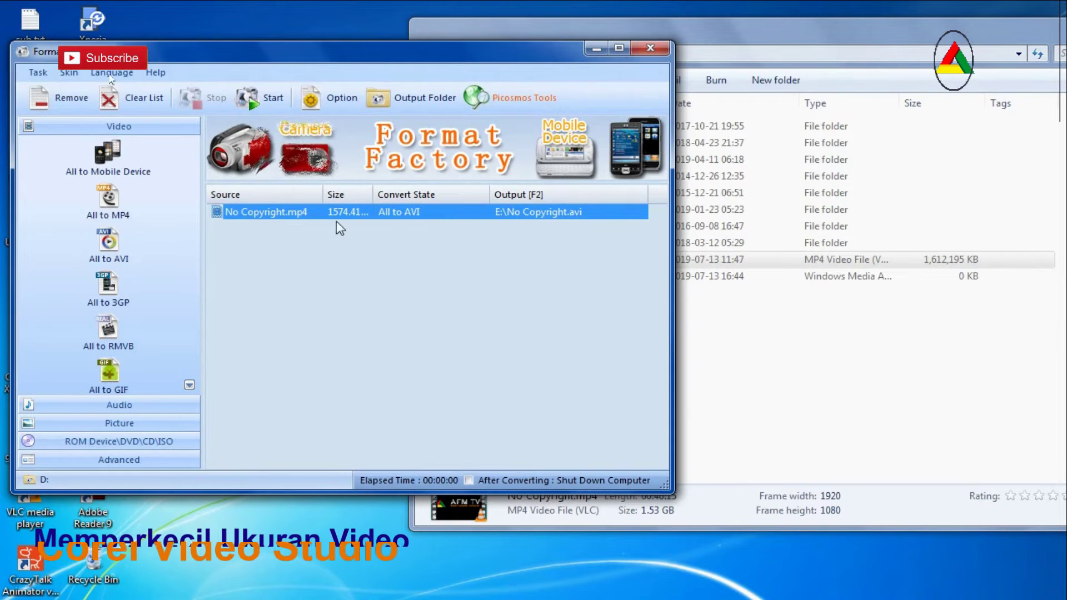
{"action": "left_click", "coordinate": [738, 349]}
{"action": "left_click", "coordinate": [286, 264]}
{"action": "left_click", "coordinate": [455, 66]}
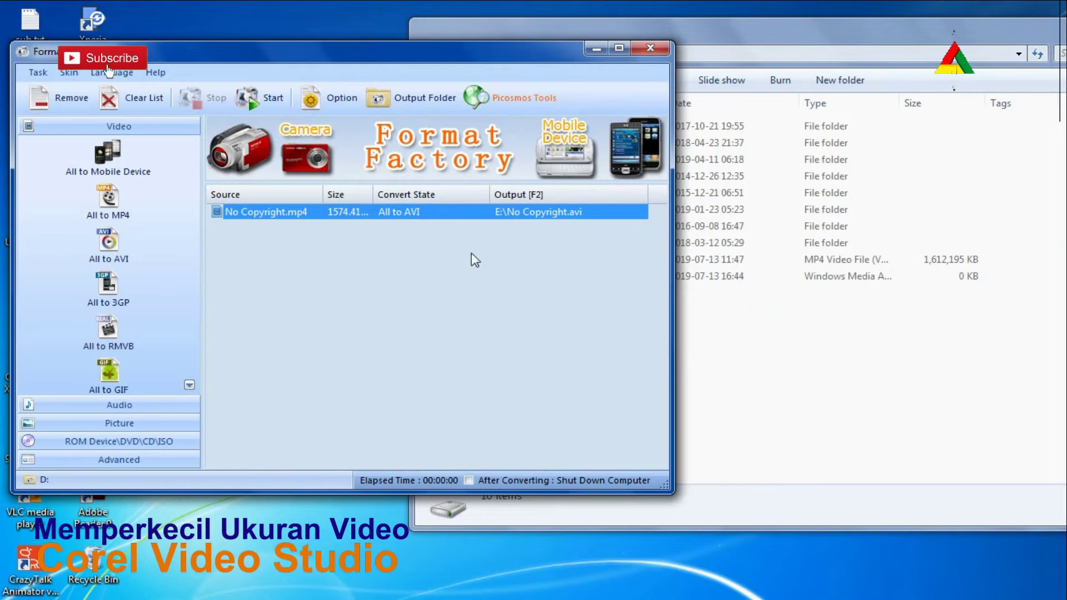
{"action": "left_click", "coordinate": [260, 101]}
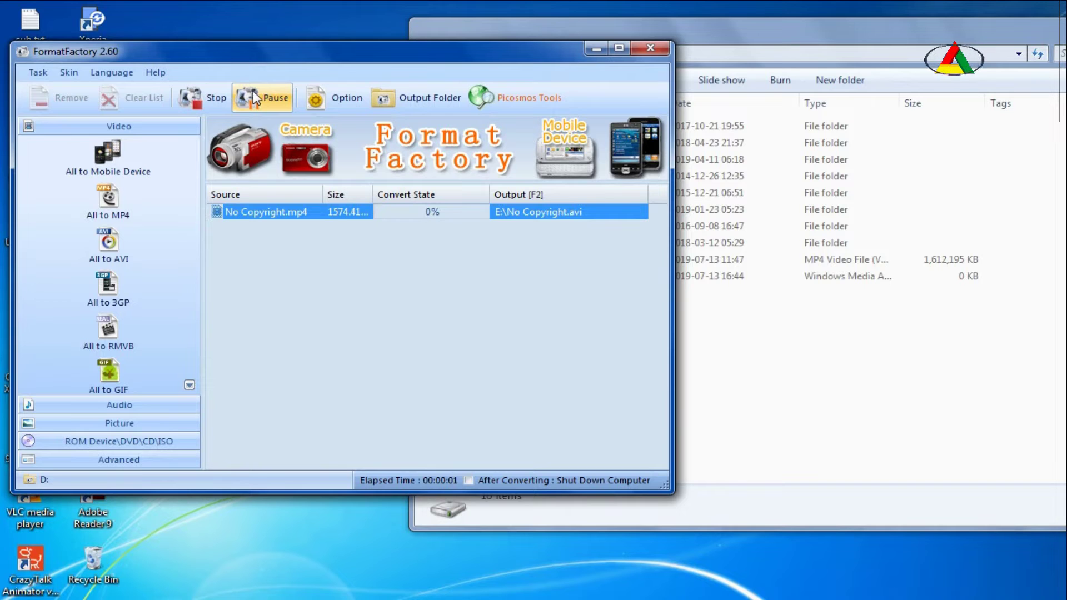
Monitor the conversion progress in Format Factory and compare the sizes of No Copyright.avi and No Copyright.mp4 in the Media (E:) folder
{"action": "left_click", "coordinate": [778, 421]}
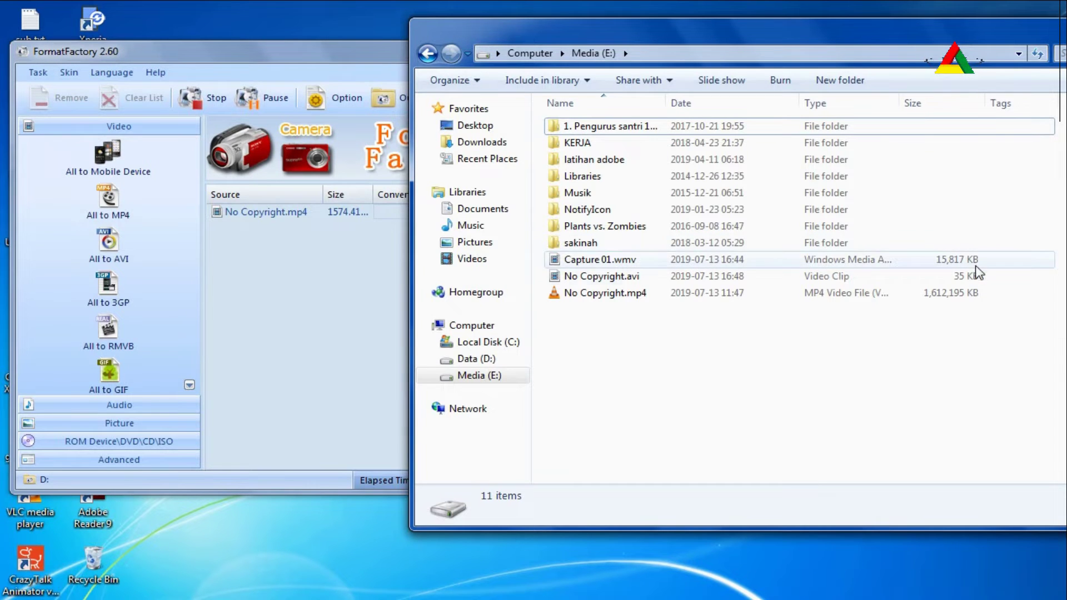
{"action": "left_click", "coordinate": [353, 56]}
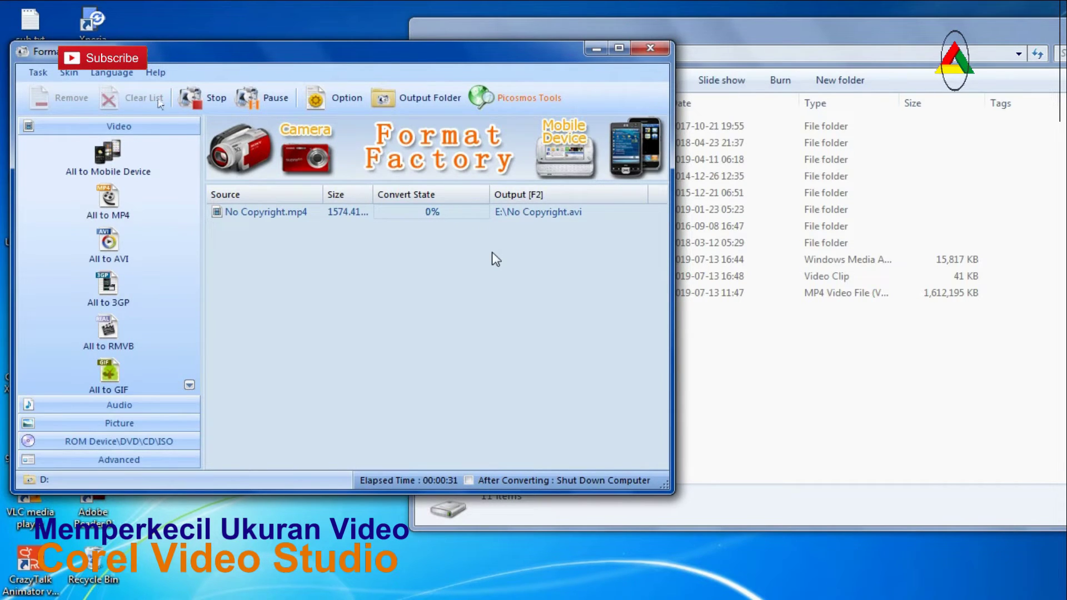
{"action": "left_click", "coordinate": [849, 39]}
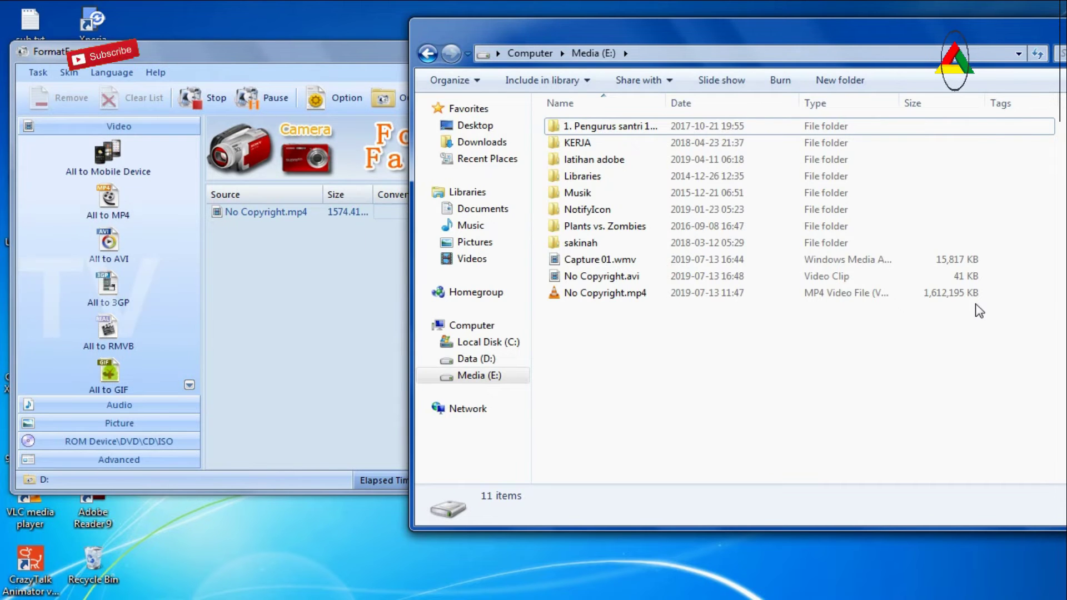
{"action": "mouse_move", "coordinate": [332, 57]}
{"action": "left_mouse_down"}
{"action": "mouse_move", "coordinate": [375, 53]}
{"action": "mouse_move", "coordinate": [350, 56]}
{"action": "left_mouse_up"}
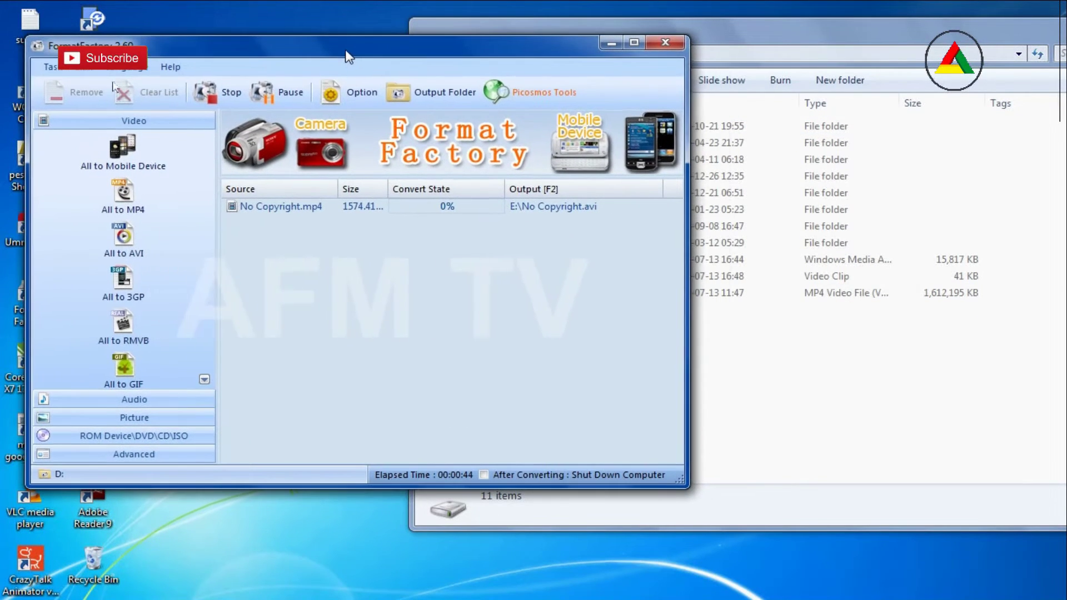
{"action": "left_click", "coordinate": [751, 45]}
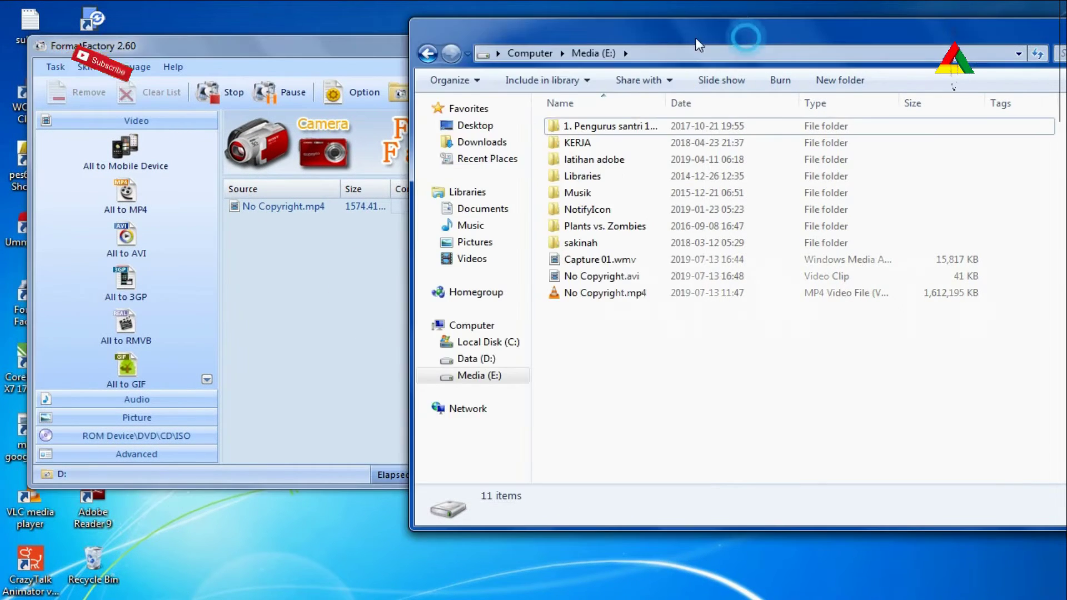
{"action": "left_click", "coordinate": [331, 42]}
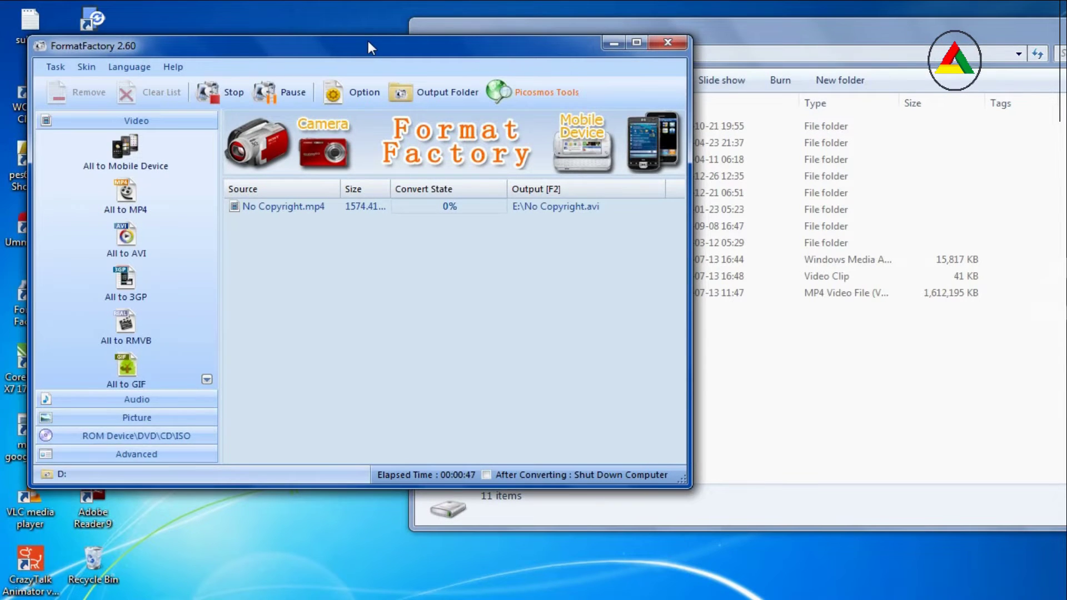
{"action": "left_click_drag", "start_coordinate": [368, 42], "coordinate": [355, 80]}
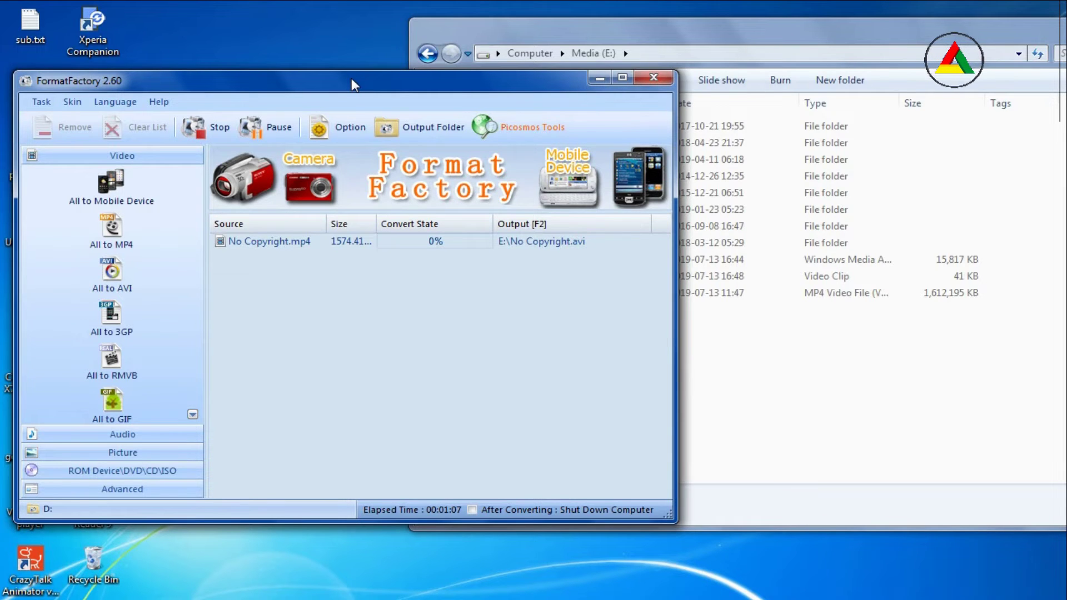
{"action": "left_click", "coordinate": [484, 359]}
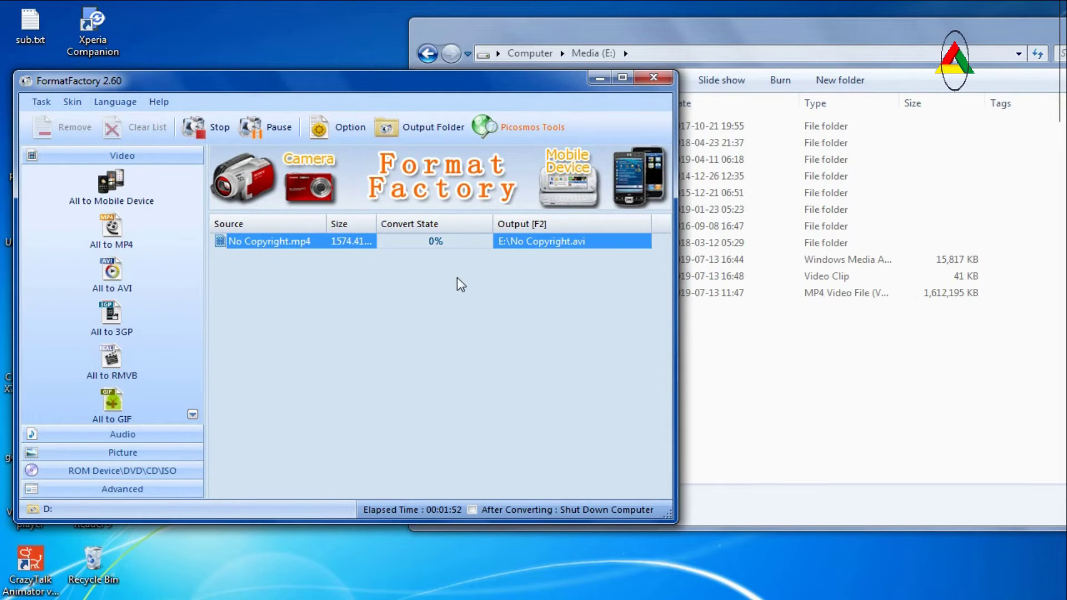
{"action": "left_click", "coordinate": [861, 453]}
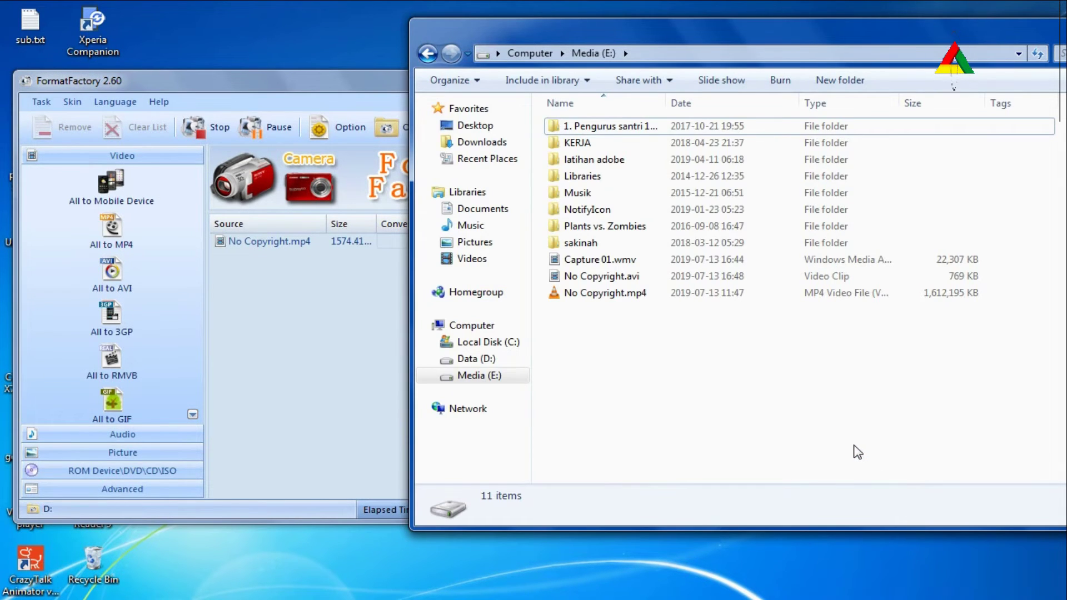
{"action": "left_click", "coordinate": [280, 323]}
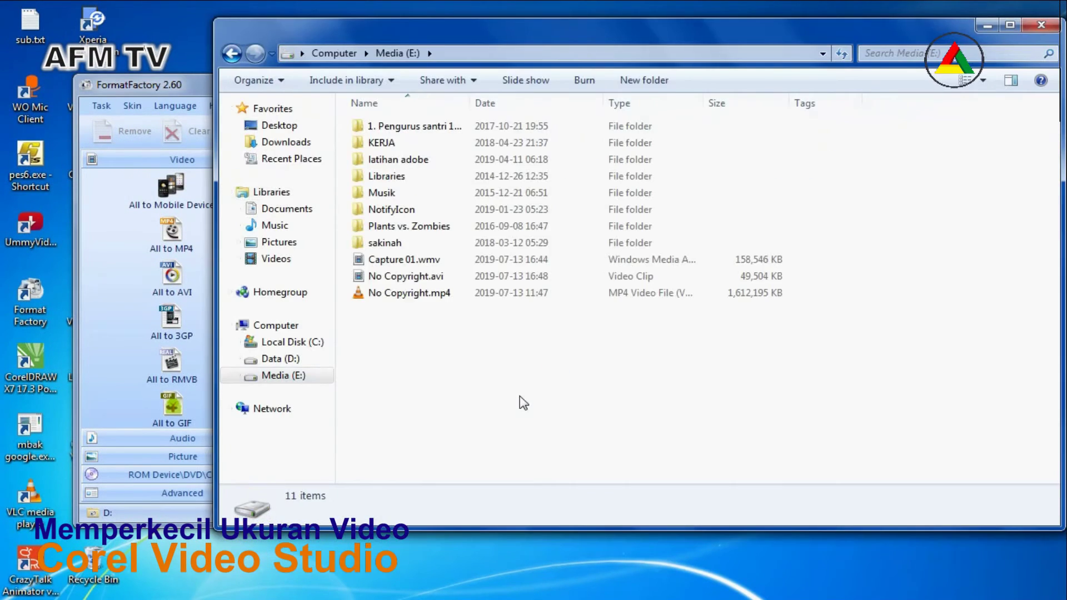
{"action": "key", "text": "alt+Tab"}
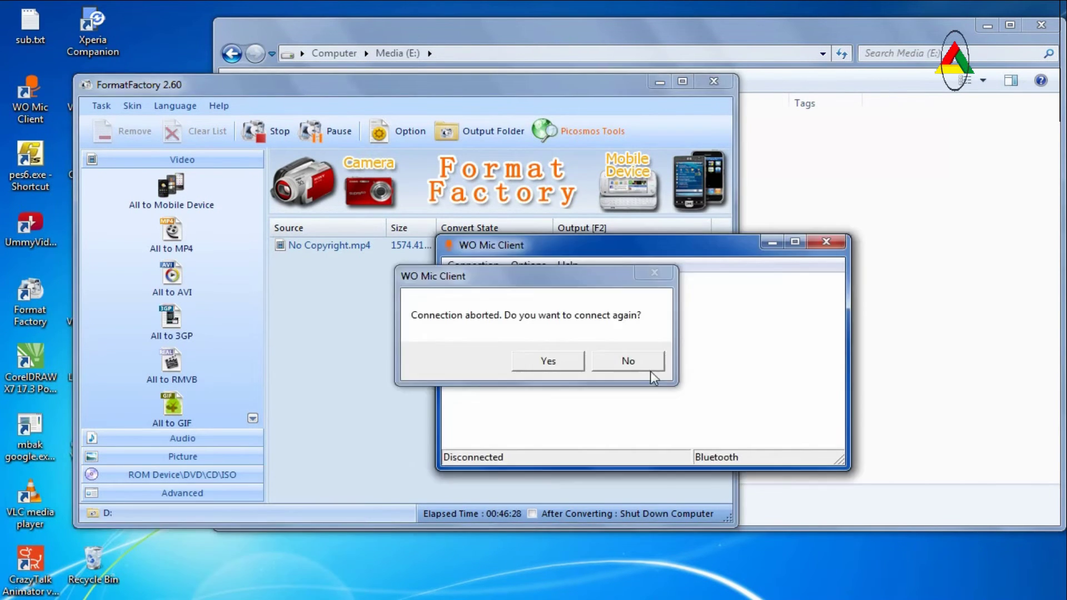
{"action": "key", "text": "alt+Tab"}
{"action": "right_click", "coordinate": [674, 581]}
{"action": "left_click", "coordinate": [916, 590]}
{"action": "left_click", "coordinate": [684, 381]}
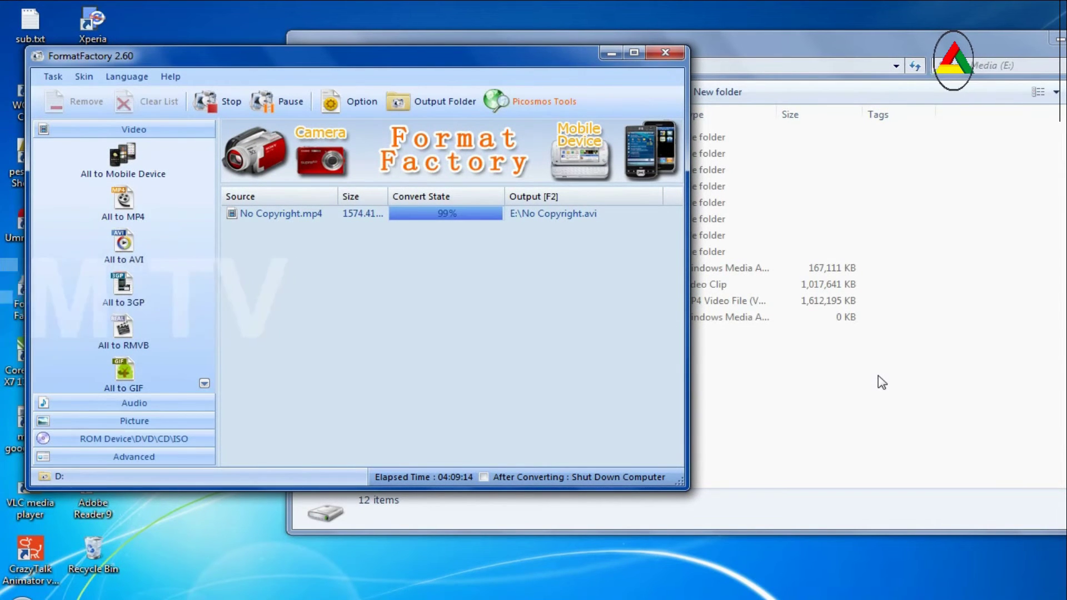
Check the progress of the AVI conversion in Format Factory against the size of No Copyright.avi in the Media (E:) folder
{"action": "left_click", "coordinate": [831, 410]}
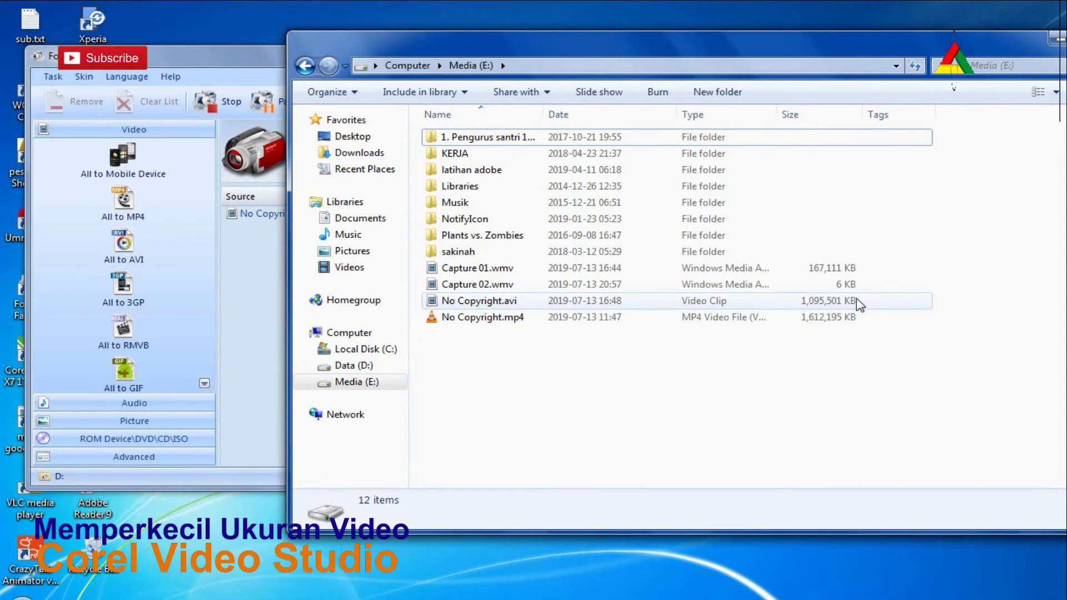
{"action": "left_click", "coordinate": [209, 54]}
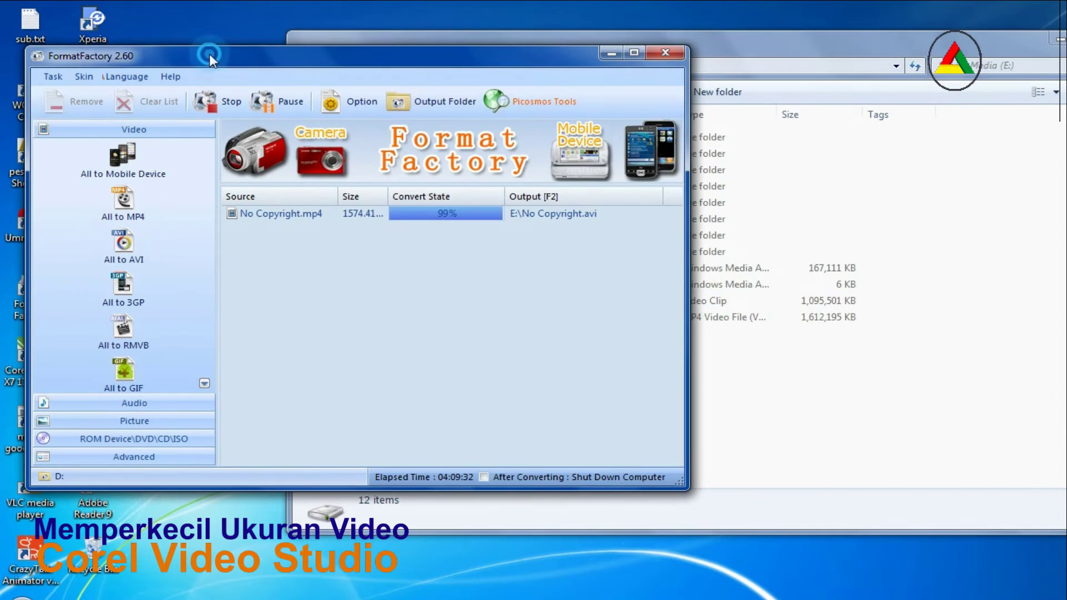
{"action": "left_click", "coordinate": [799, 60]}
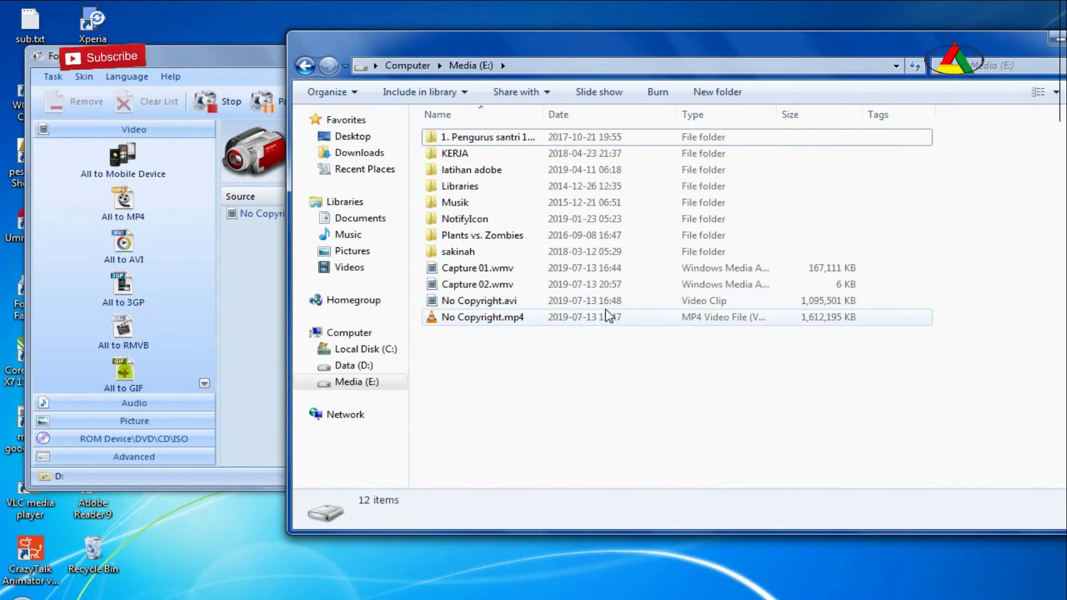
{"action": "left_click", "coordinate": [205, 55]}
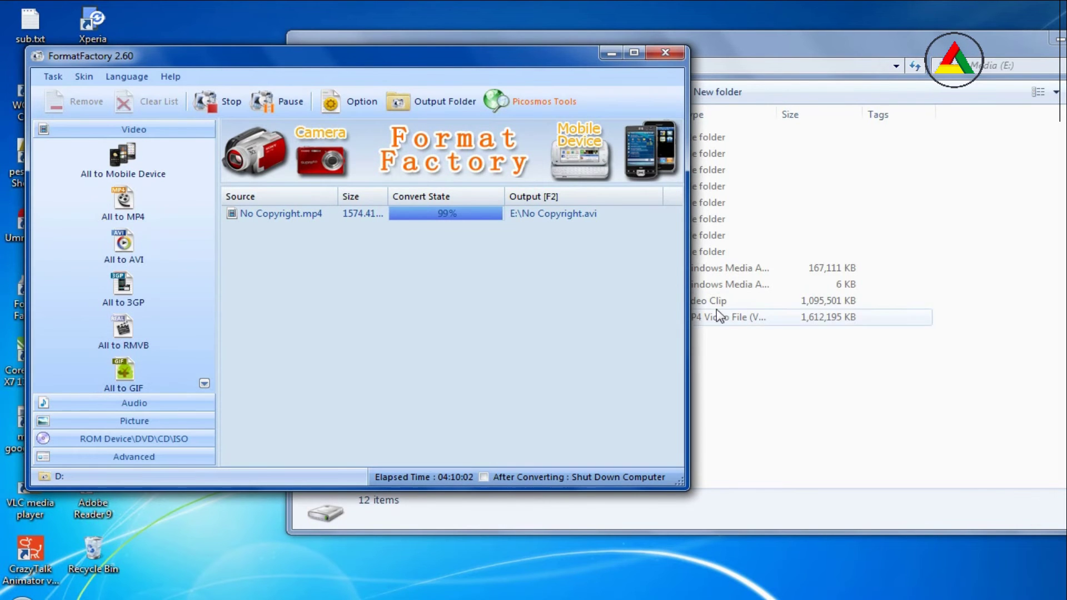
{"action": "left_click", "coordinate": [759, 386]}
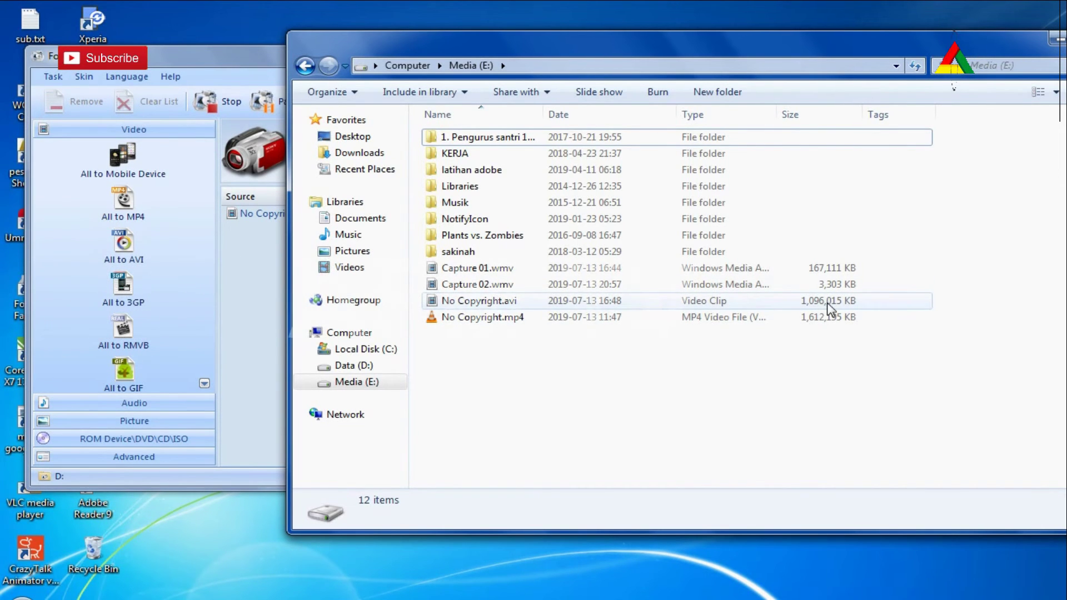
Check the conversion state of No Copyright.mp4, and select No Copyright.avi in Media (E:) to compare its size with the MP4 original
{"action": "left_click", "coordinate": [179, 55]}
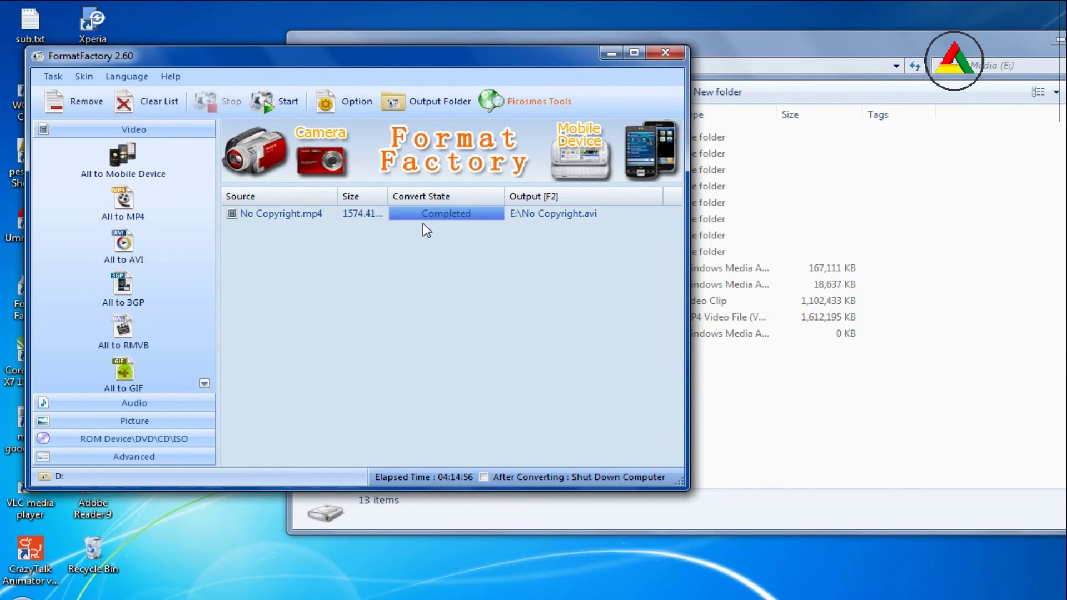
{"action": "left_click", "coordinate": [794, 444]}
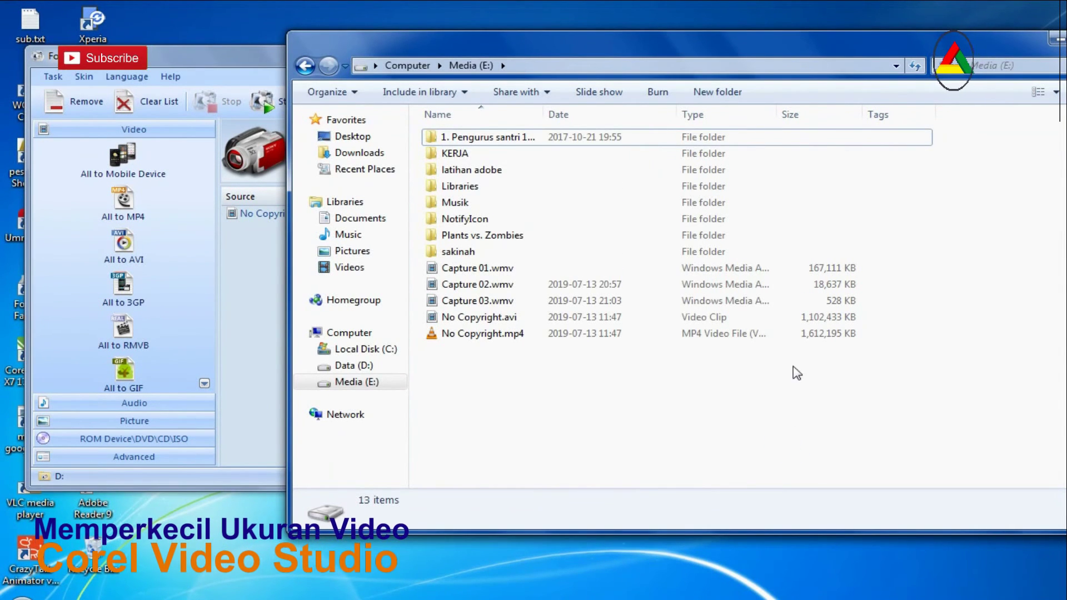
{"action": "left_click", "coordinate": [752, 317]}
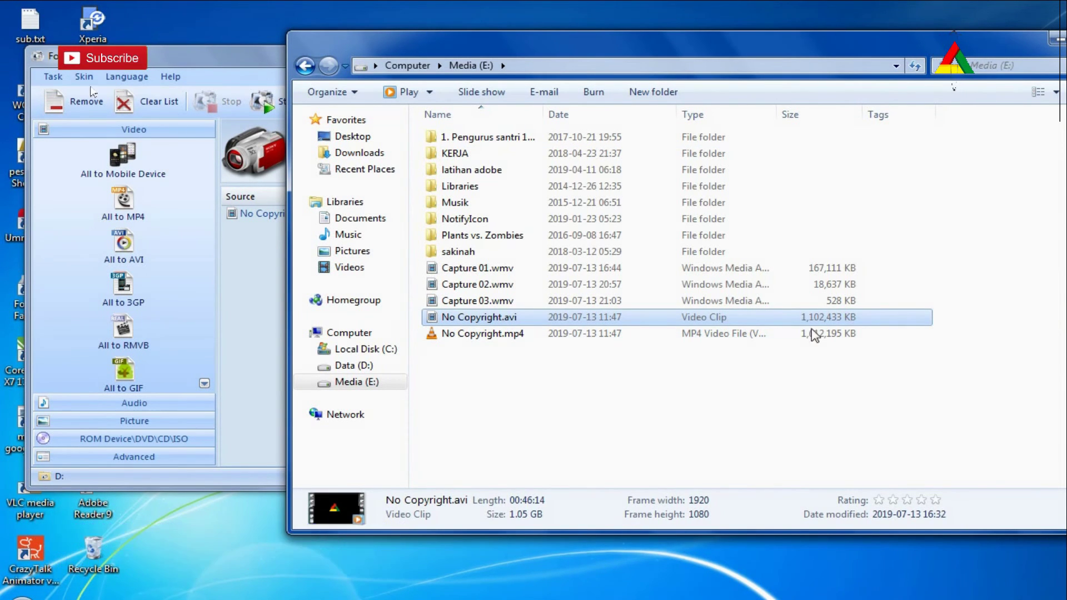
Close Format Factory and maximize the Media (E:) folder window
{"action": "left_click", "coordinate": [173, 55]}
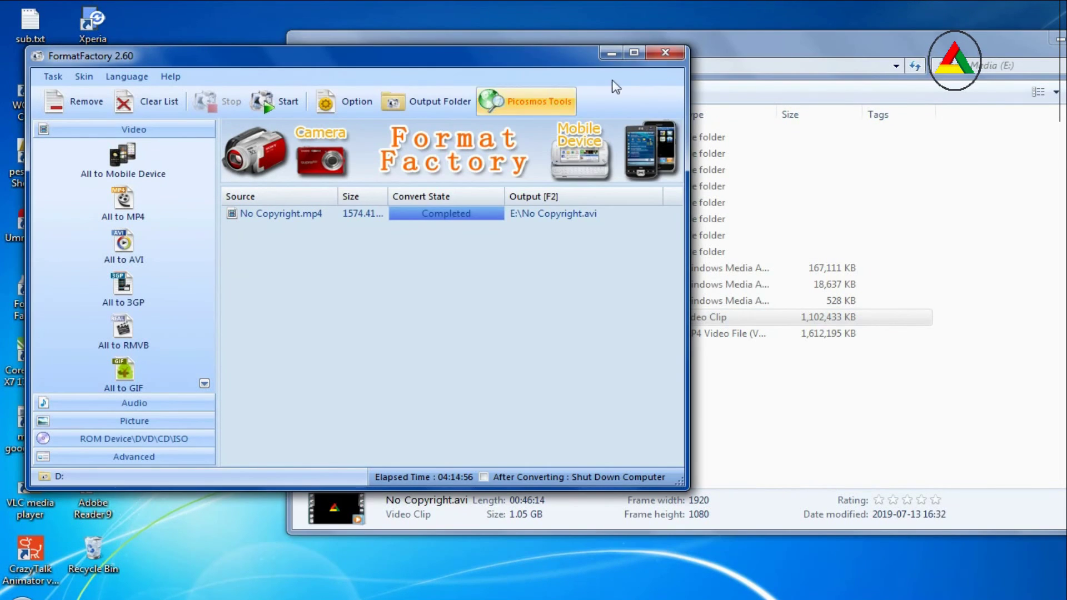
{"action": "left_click", "coordinate": [665, 52]}
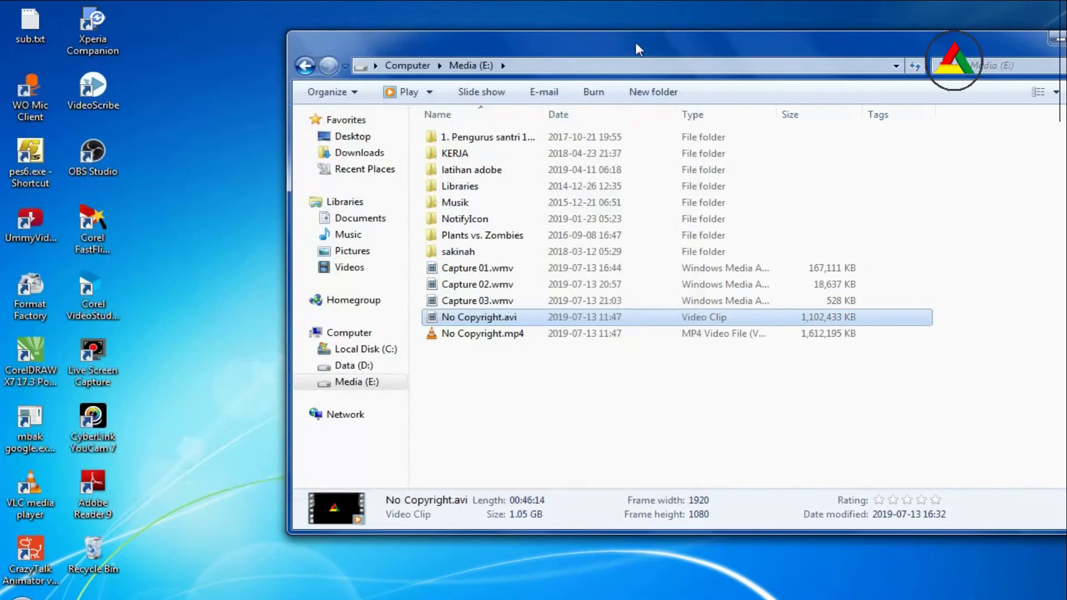
{"action": "left_click_drag", "start_coordinate": [635, 42], "coordinate": [539, 36]}
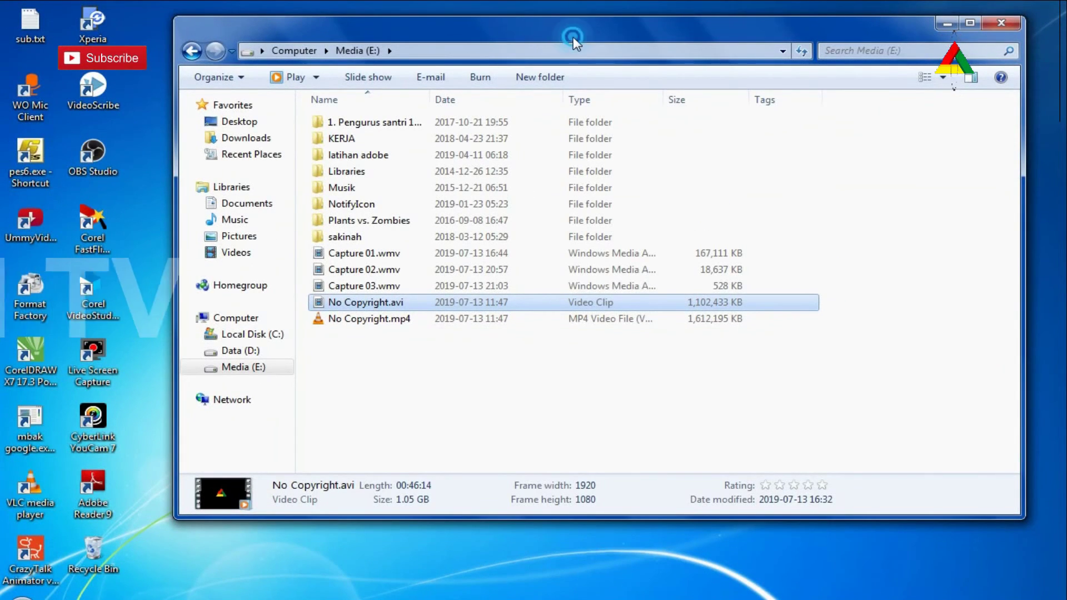
{"action": "double_click", "coordinate": [573, 37]}
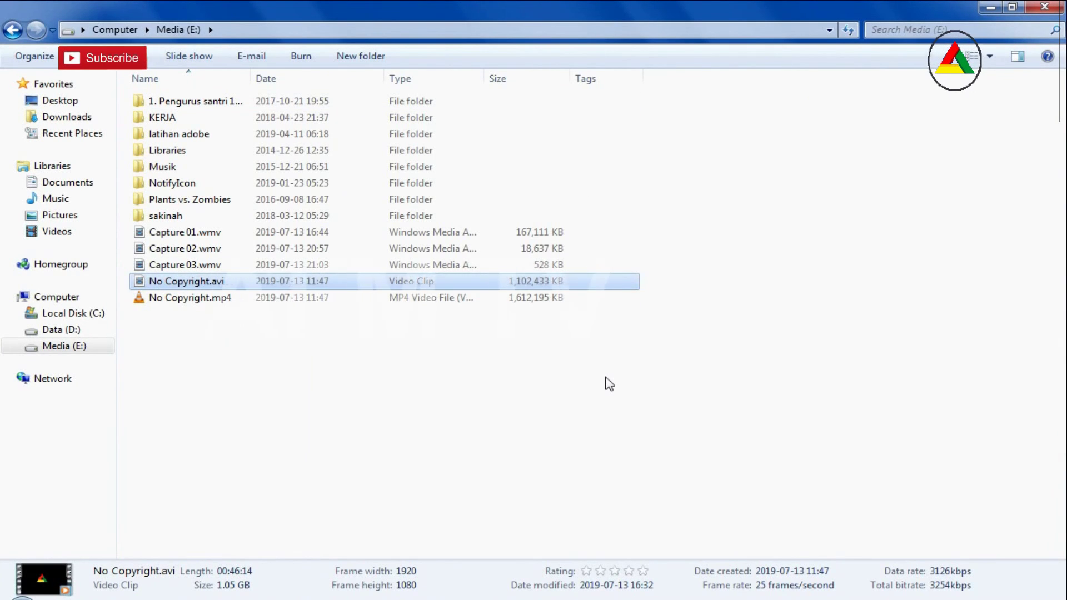